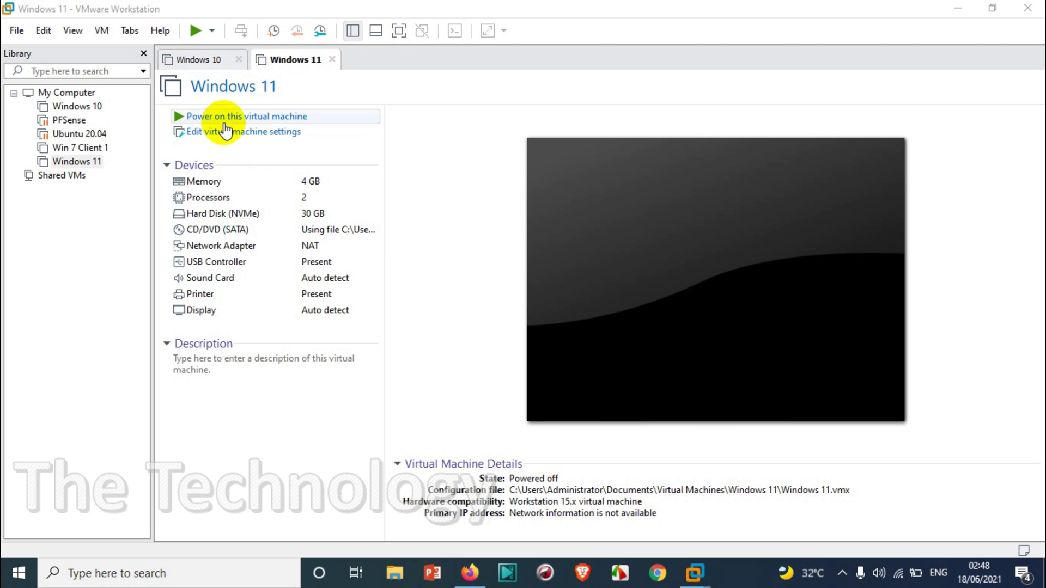
# - Power on the Windows 11 virtual machine and switch it to full-screen view
pyautogui.click(225, 115)
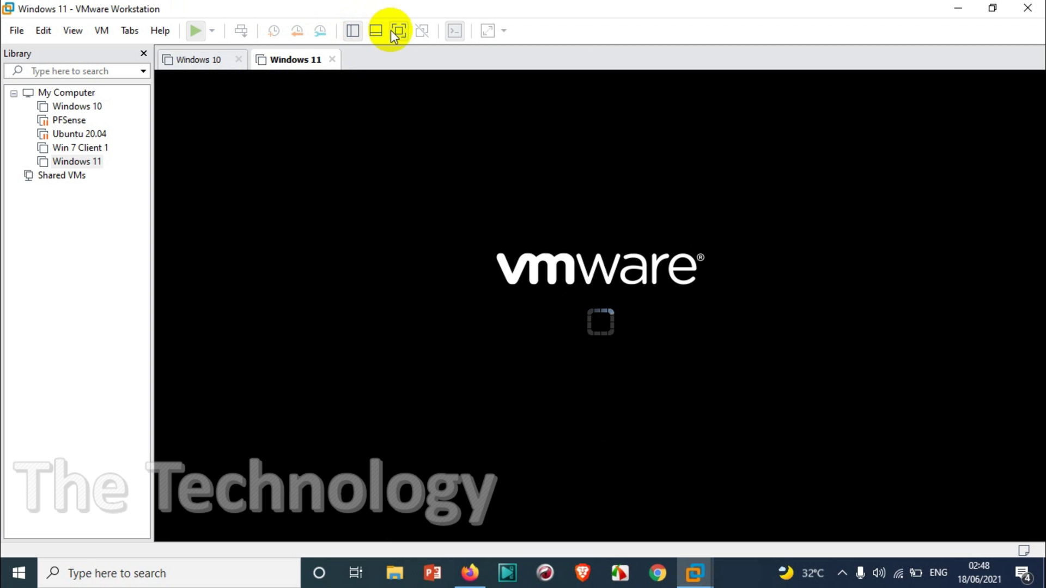
pyautogui.click(393, 32)
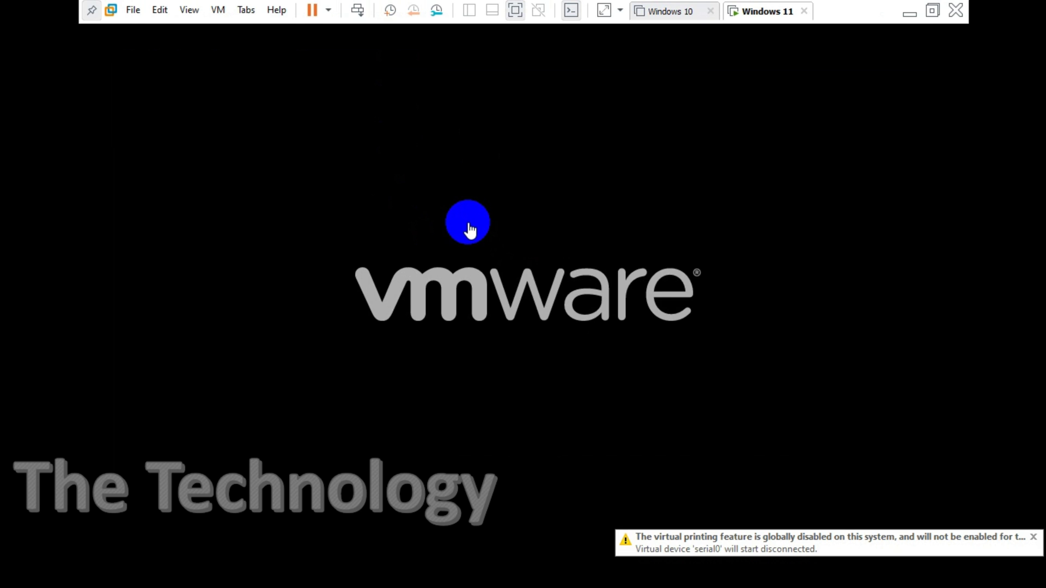
# - Capture input in the VM and press Enter to boot from the installation disc
pyautogui.click(501, 291)
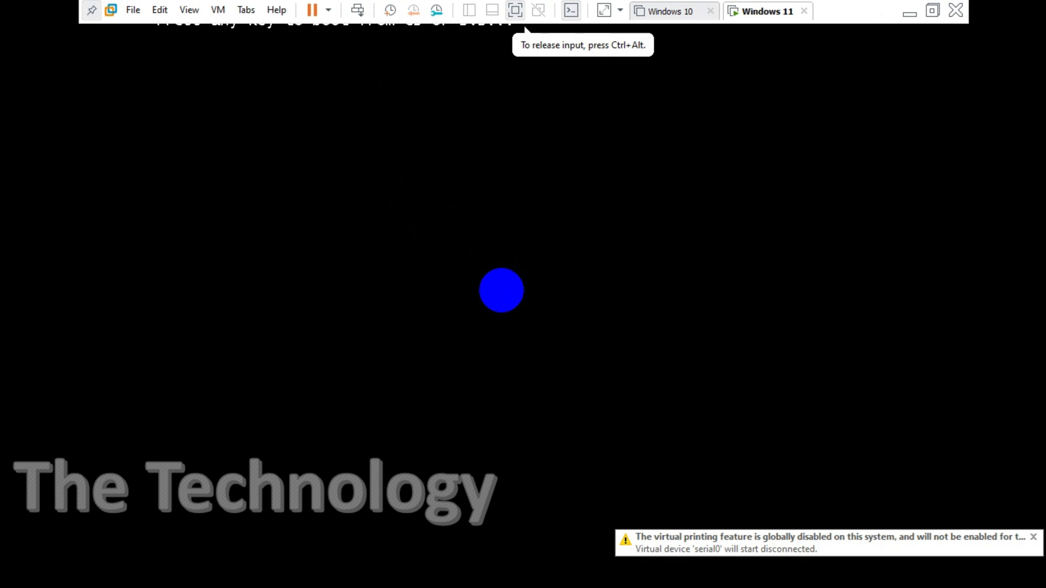
pyautogui.press('Return')
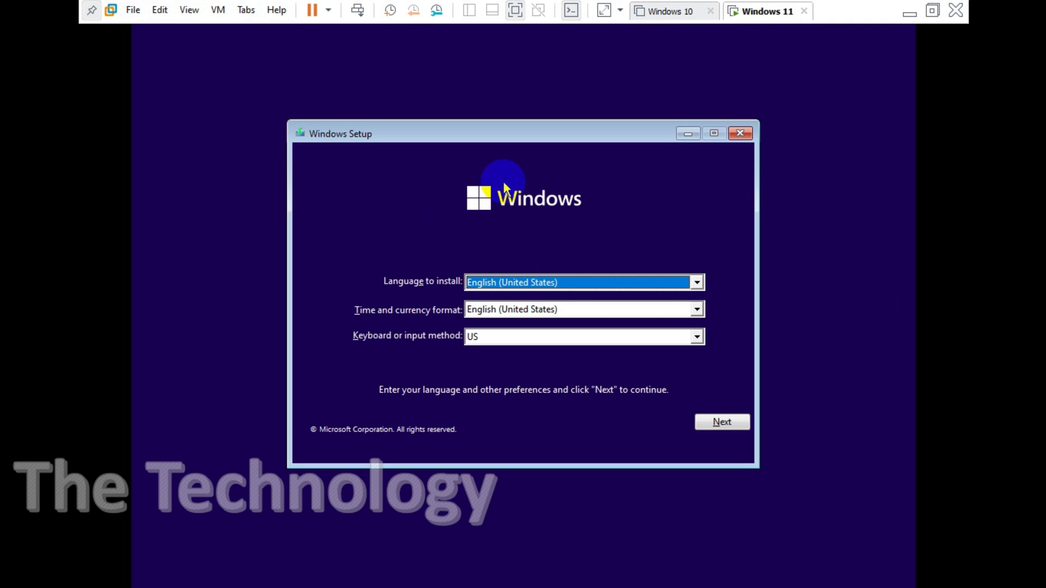
# - Accept the English (United States) language defaults and start the Windows installation
pyautogui.click(858, 11)
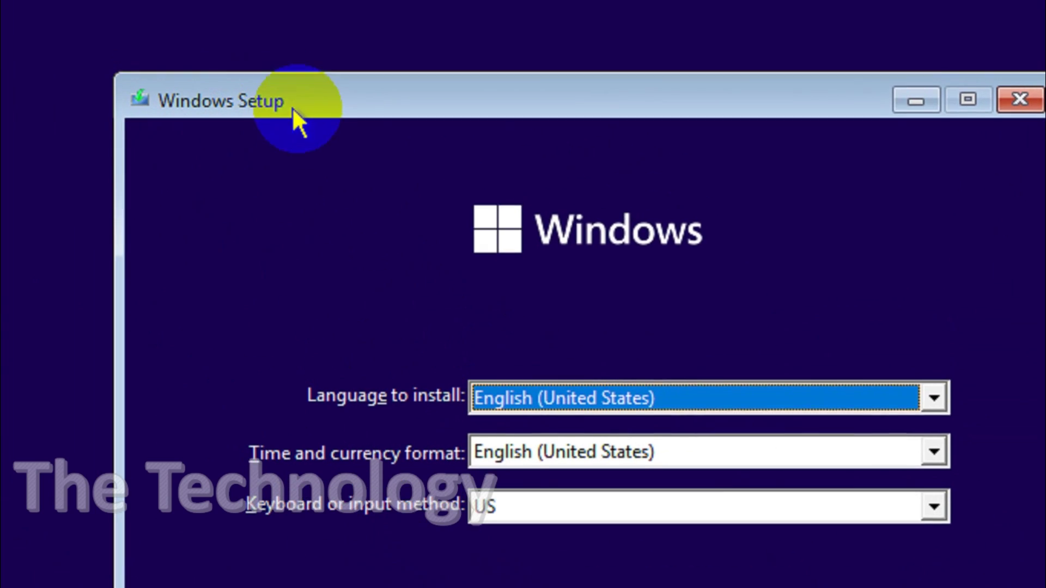
pyautogui.click(919, 545)
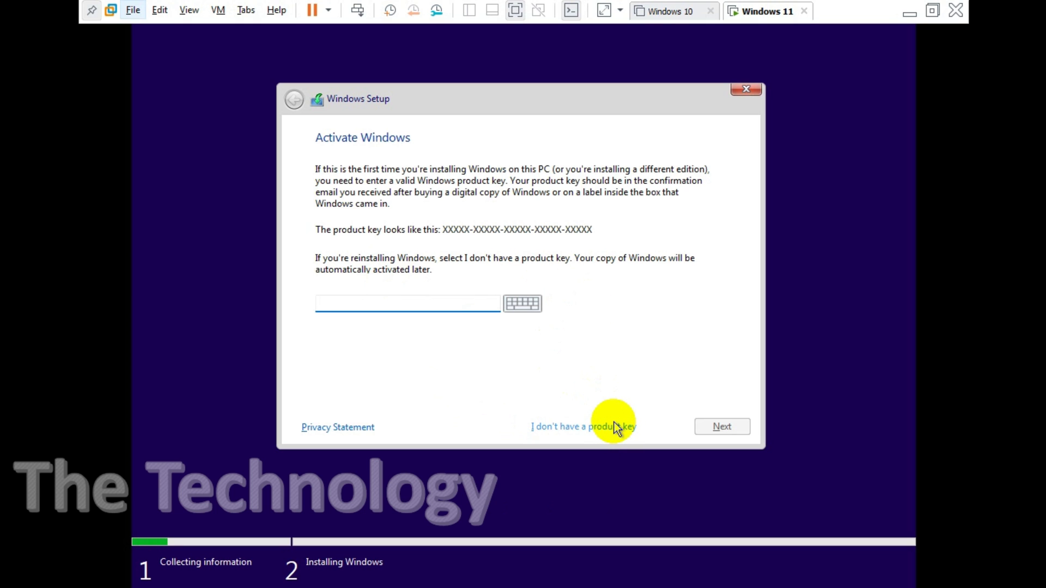
# - Continue without a product key and select Windows 11 Pro as the edition
pyautogui.click(820, 248)
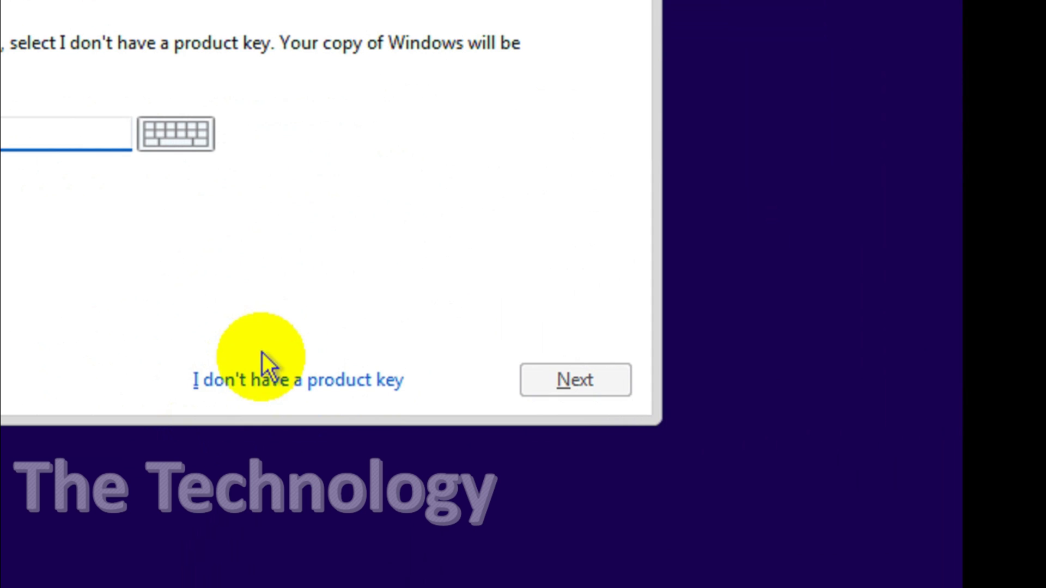
pyautogui.click(86, 587)
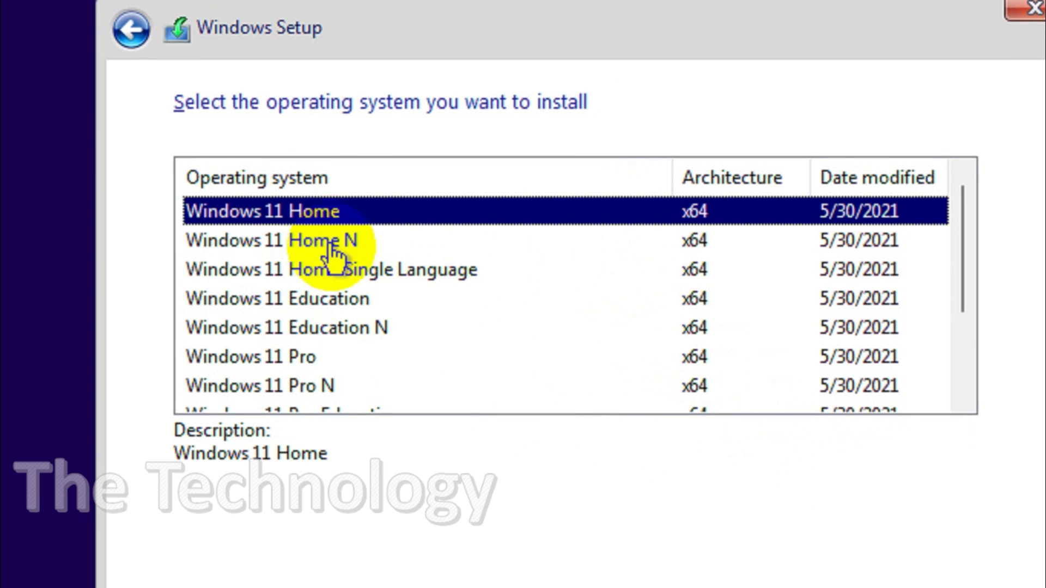
pyautogui.scroll(-2, 376, 276)
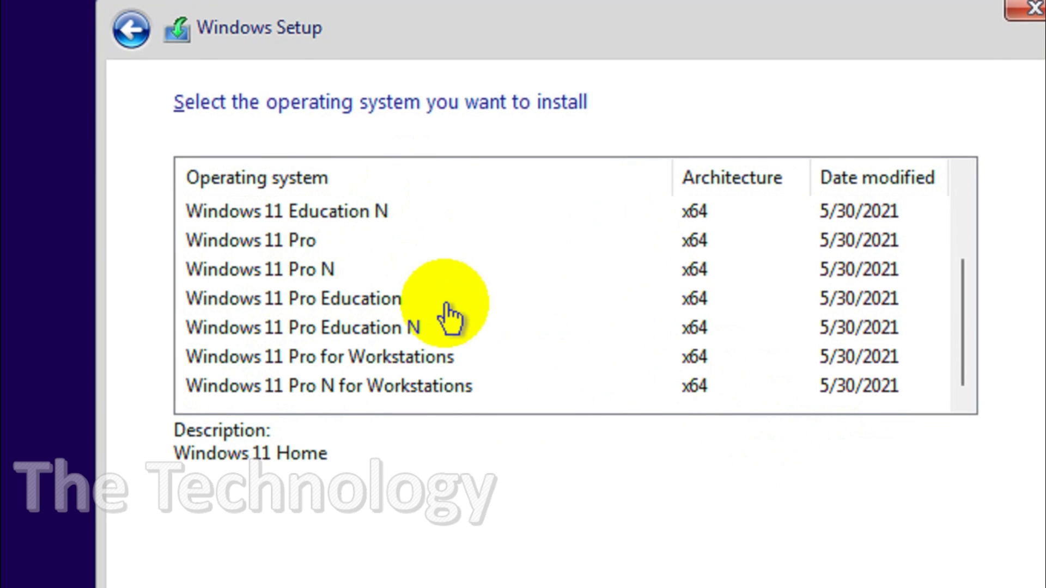
pyautogui.scroll(2, 447, 313)
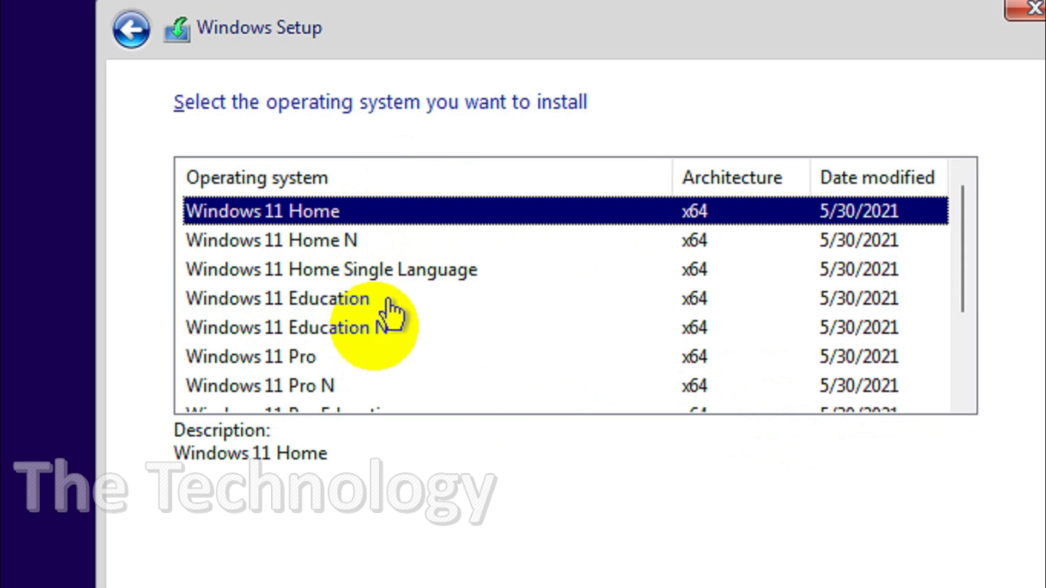
pyautogui.click(351, 362)
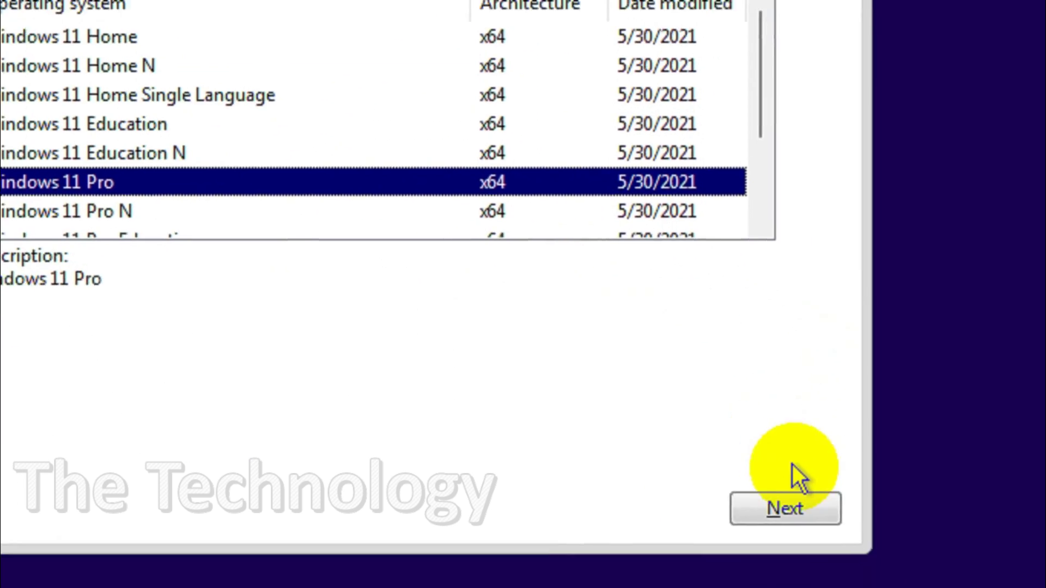
# - Accept the Microsoft Software License Terms and continue
pyautogui.click(994, 587)
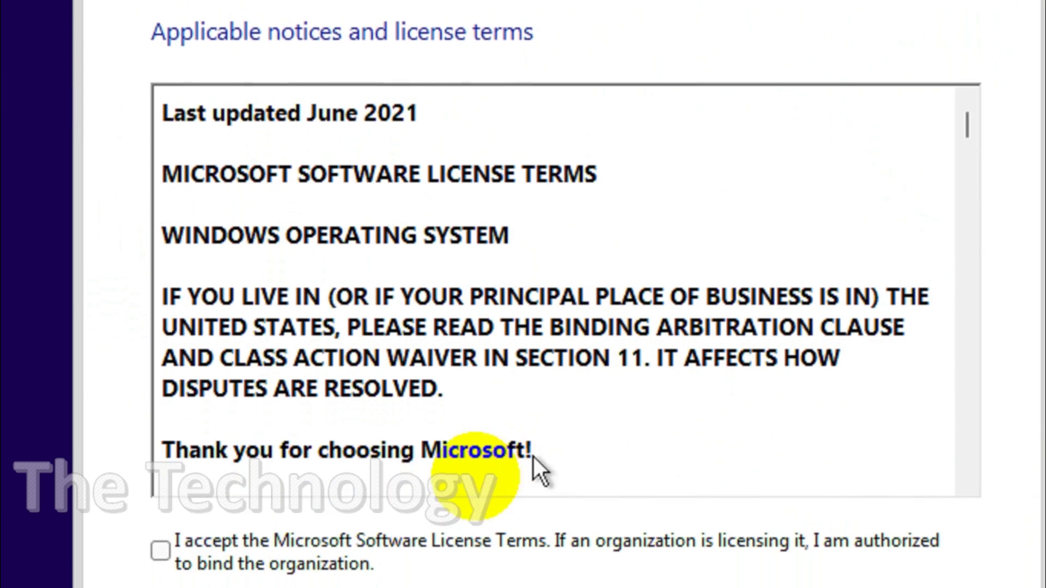
pyautogui.click(284, 587)
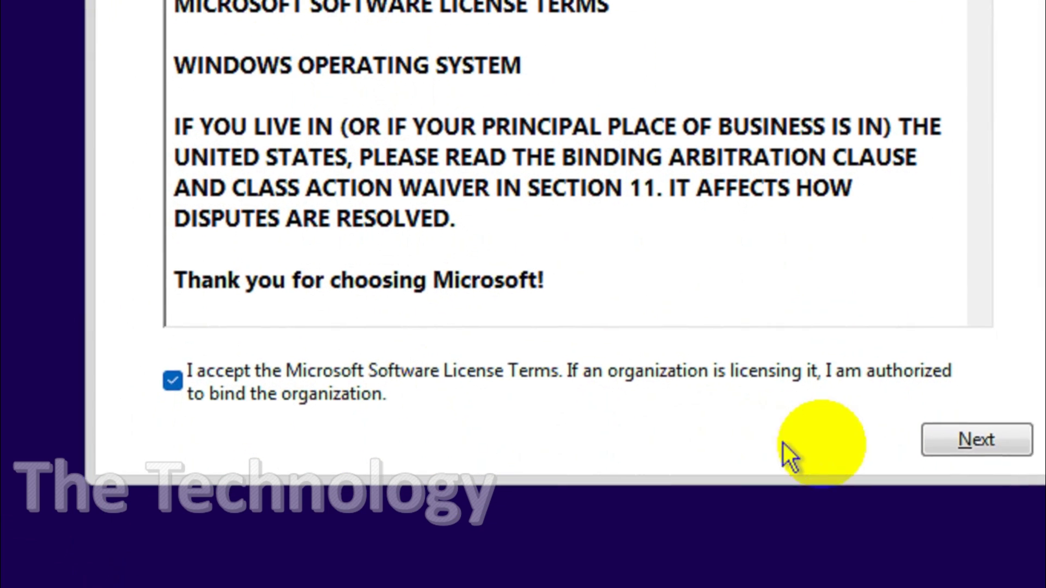
pyautogui.click(987, 562)
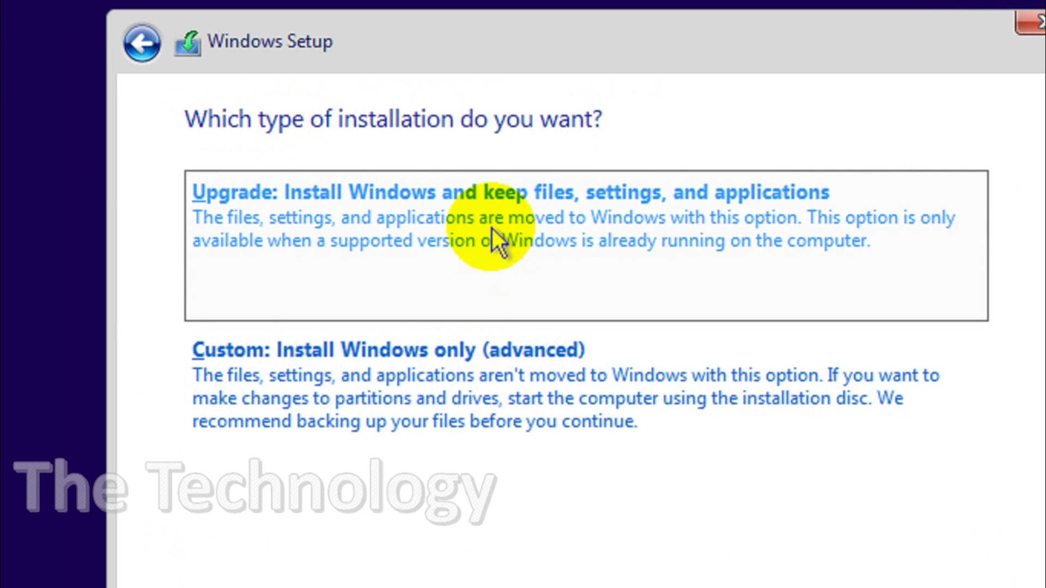
# - Choose Custom install and create a 30720 MB partition on Drive 0, accepting the system partitions
pyautogui.click(570, 390)
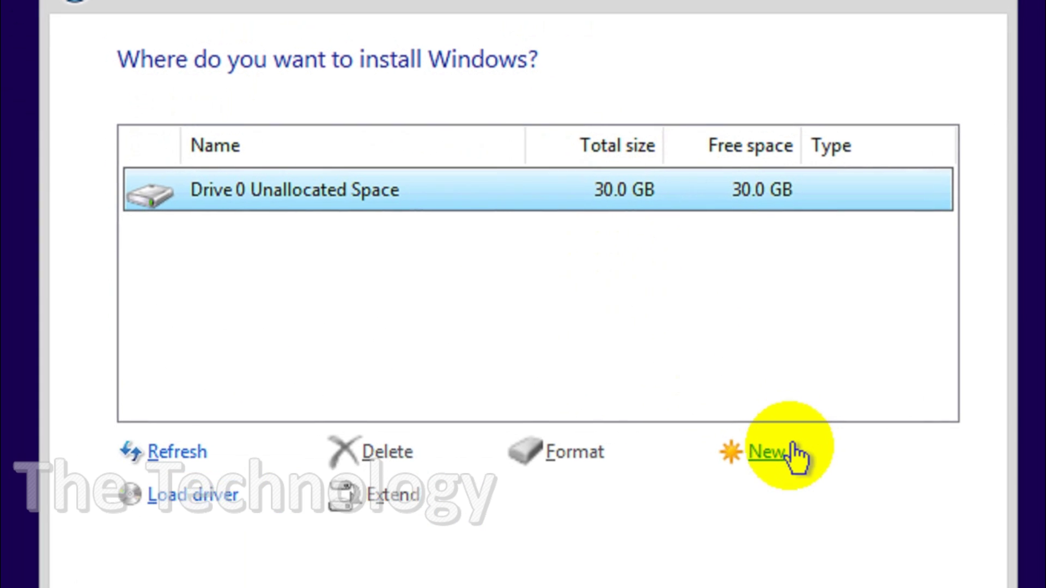
pyautogui.click(846, 479)
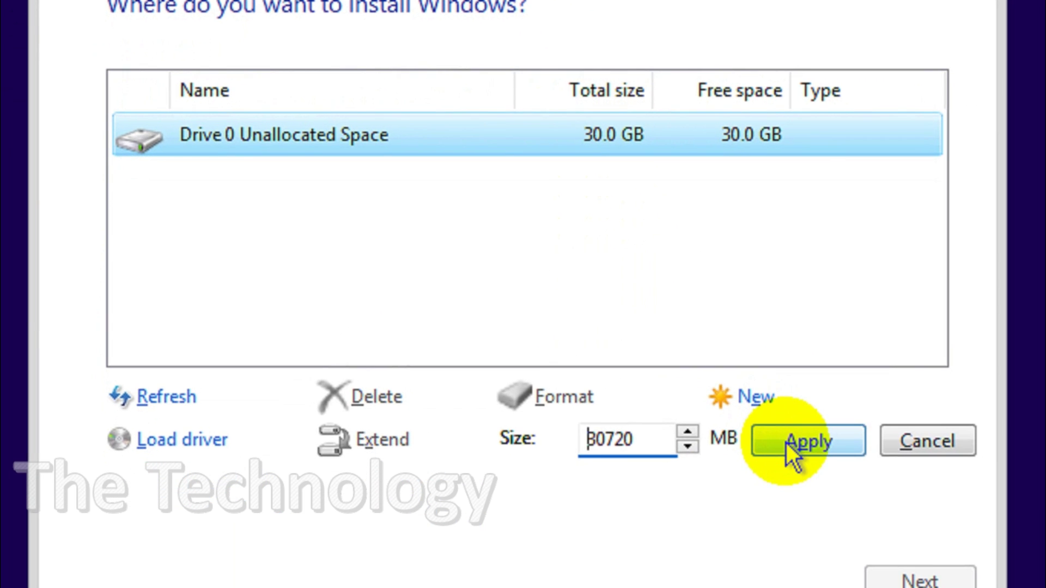
pyautogui.click(798, 486)
pyautogui.click(728, 439)
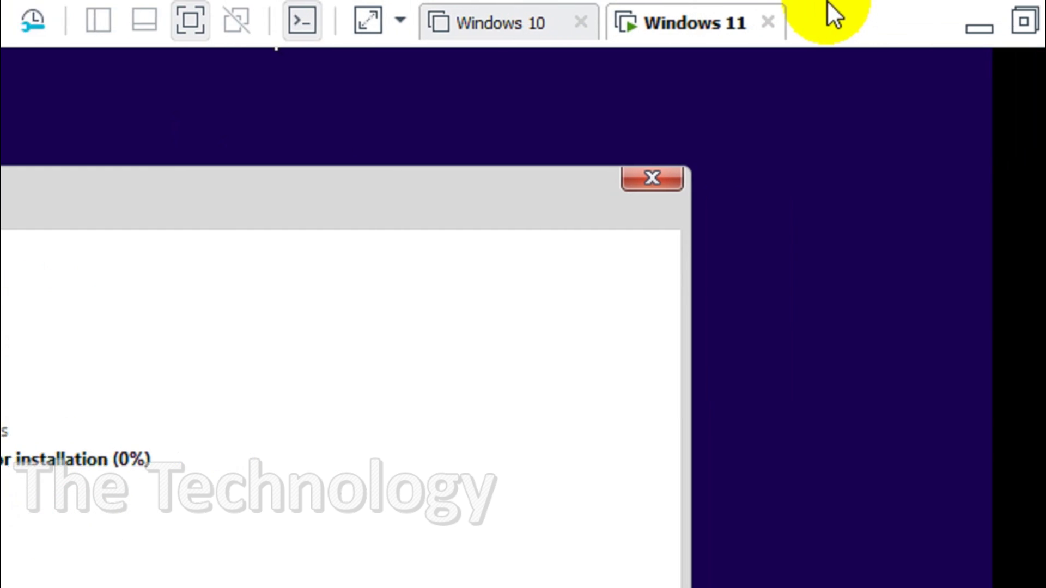
# - Wait for Installing Windows to finish until the VM restarts into setup
pyautogui.click(452, 158)
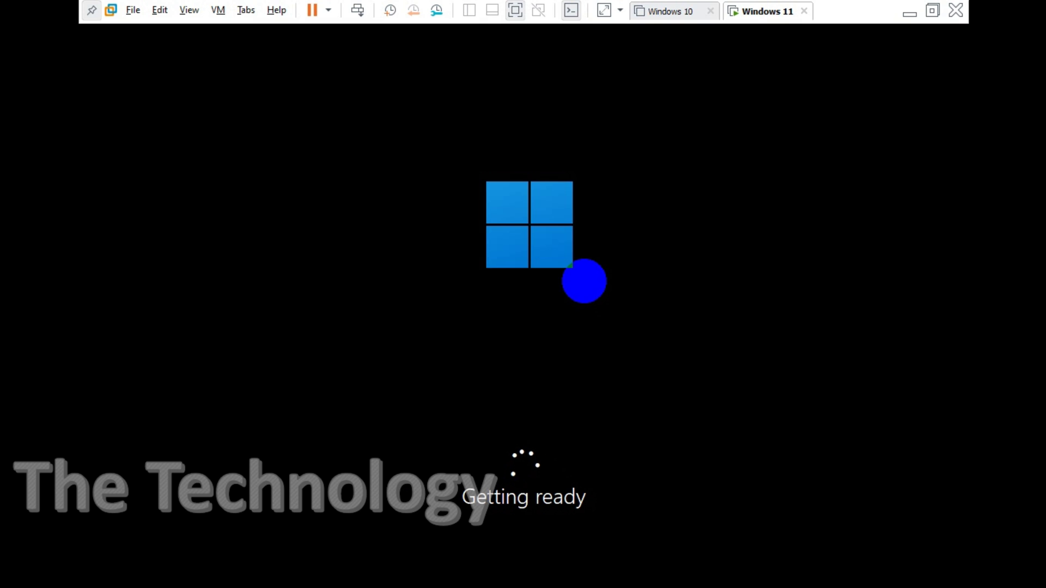
# - Click into the VM and wait for the country or region page to load
pyautogui.click(554, 175)
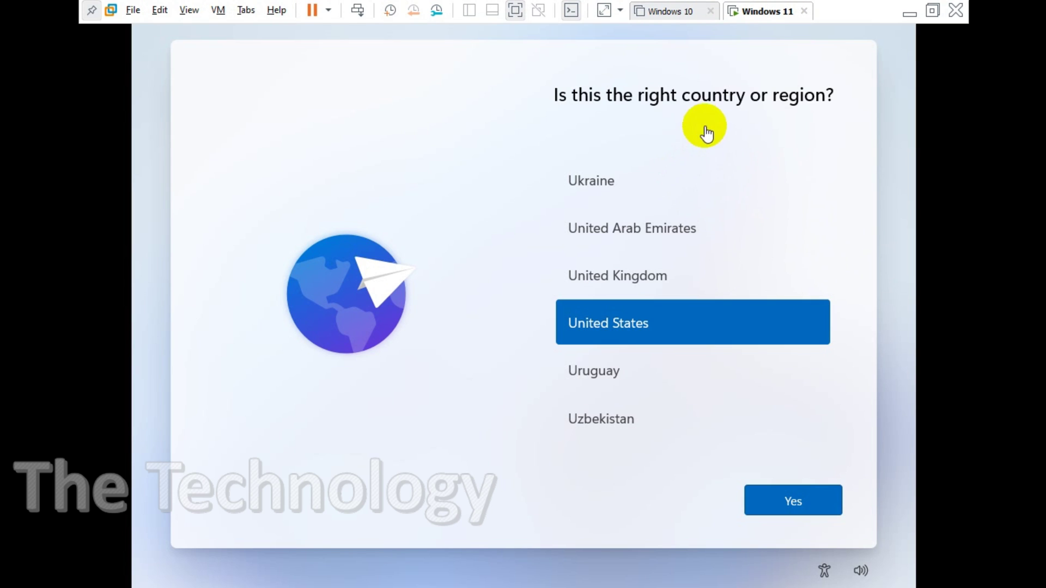
# - Confirm United States as the region and US as the keyboard layout
pyautogui.click(796, 502)
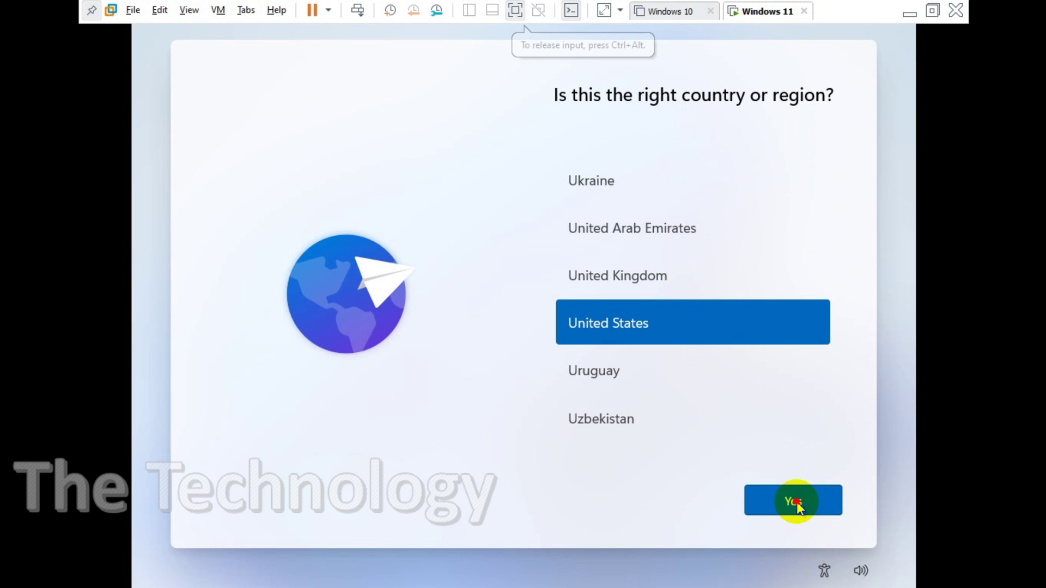
pyautogui.click(796, 502)
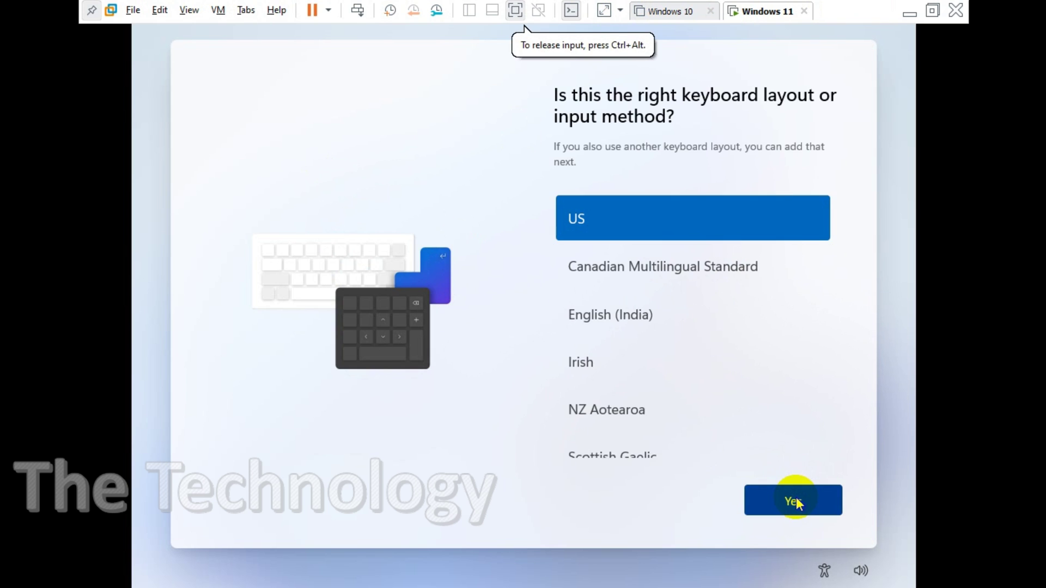
pyautogui.click(795, 501)
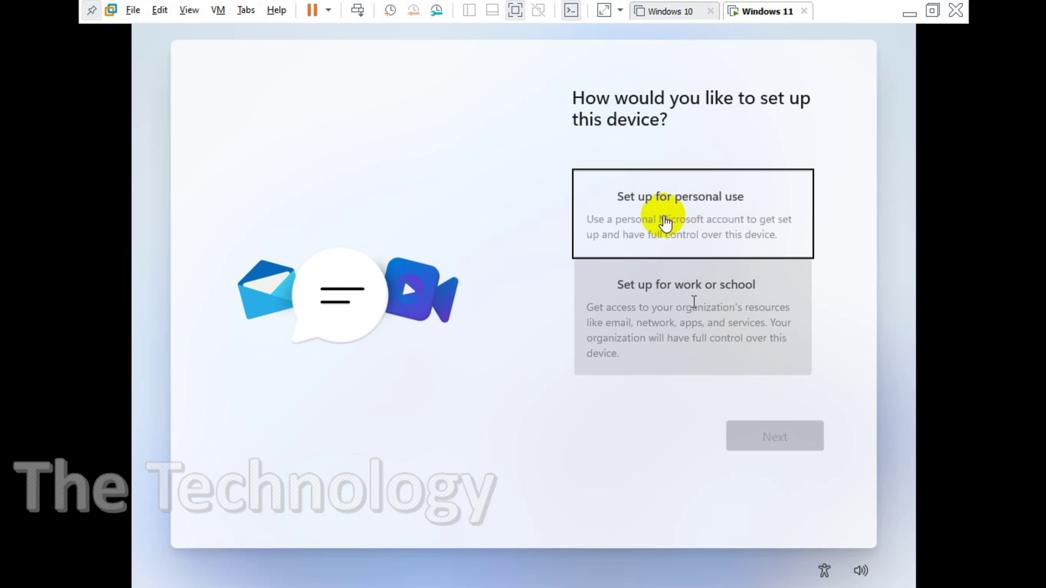
# - Choose 'Set up for personal use' and continue to the Microsoft account sign-in page
pyautogui.click(665, 215)
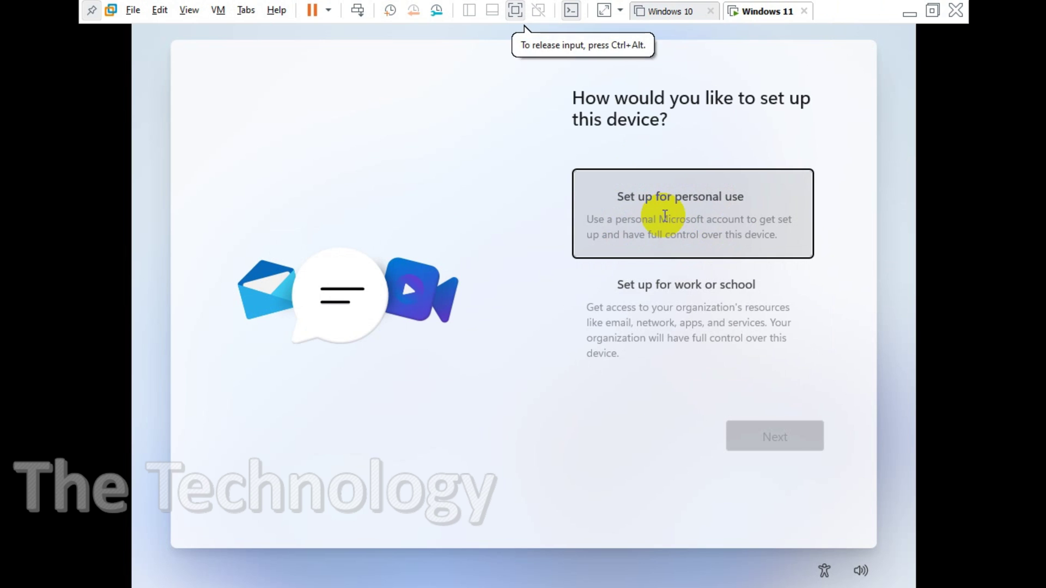
pyautogui.click(783, 433)
pyautogui.click(694, 194)
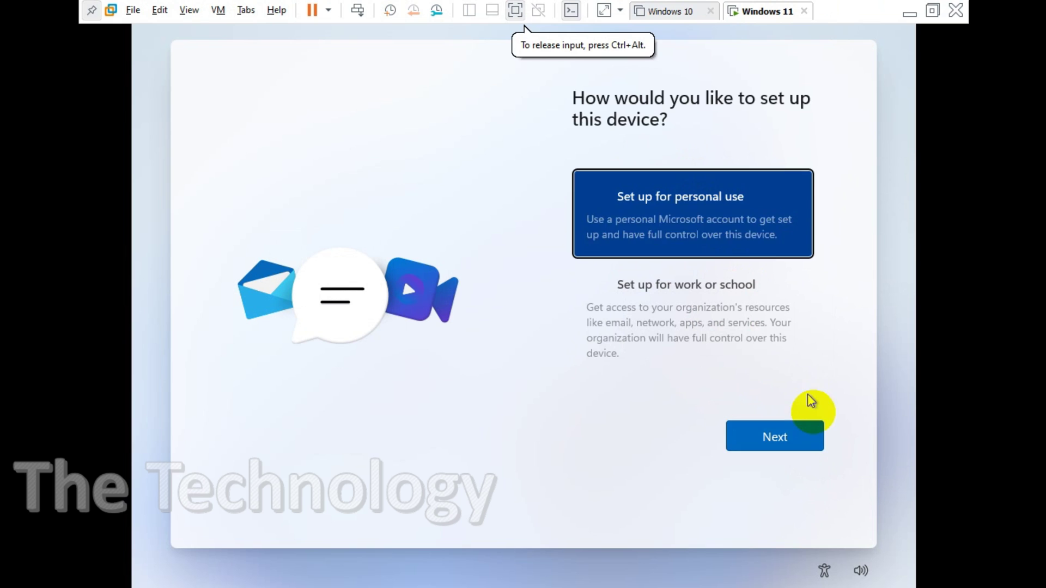
pyautogui.click(791, 449)
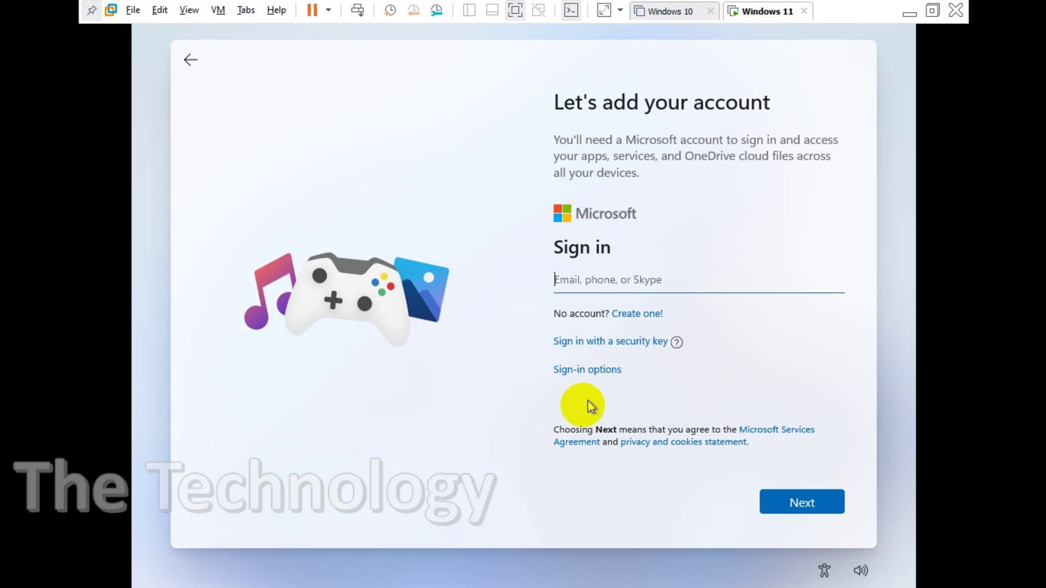
# - Open 'Sign-in options' on the 'Let's add your account' screen to reveal the Offline account choice
pyautogui.click(591, 375)
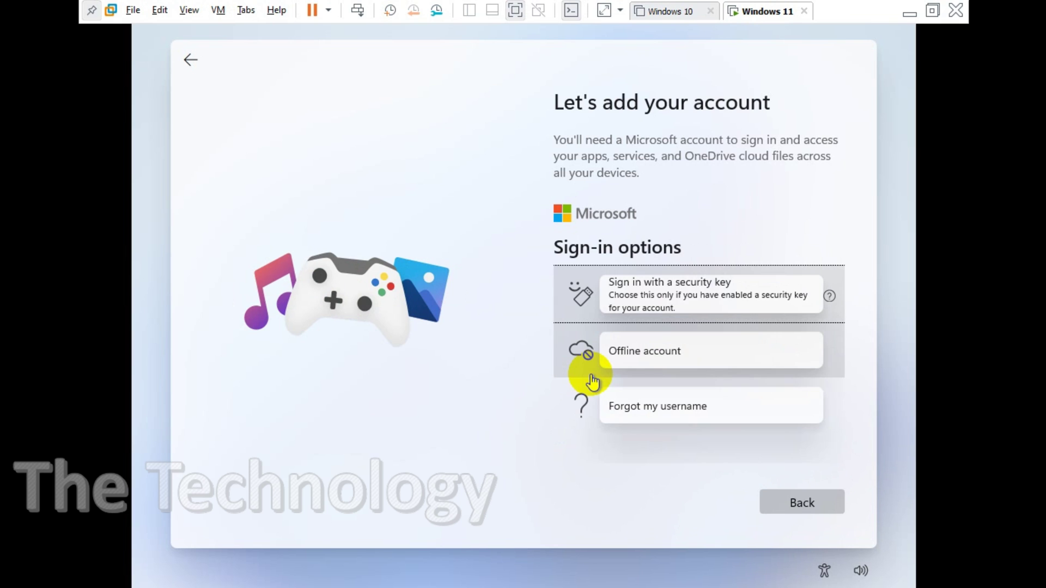
# - Go back, choose setting up for personal use, then pick Offline account under Sign-in options
pyautogui.click(191, 59)
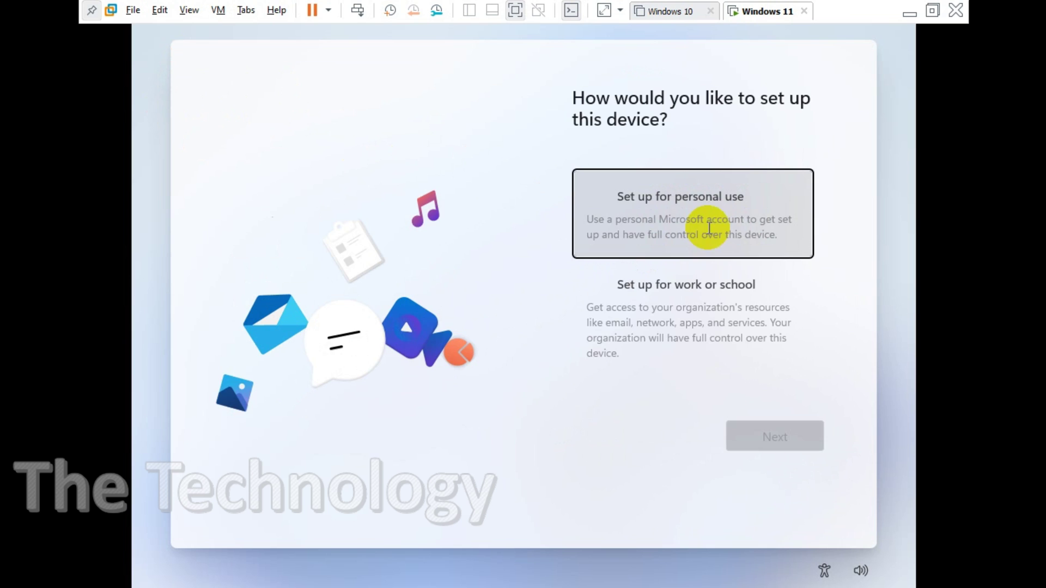
pyautogui.click(703, 234)
pyautogui.click(787, 435)
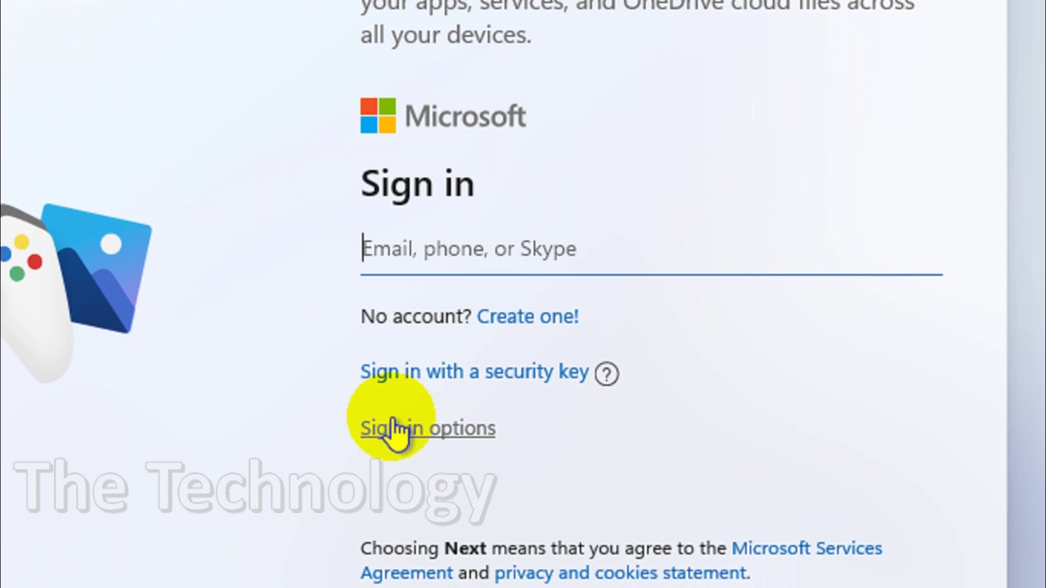
pyautogui.click(395, 431)
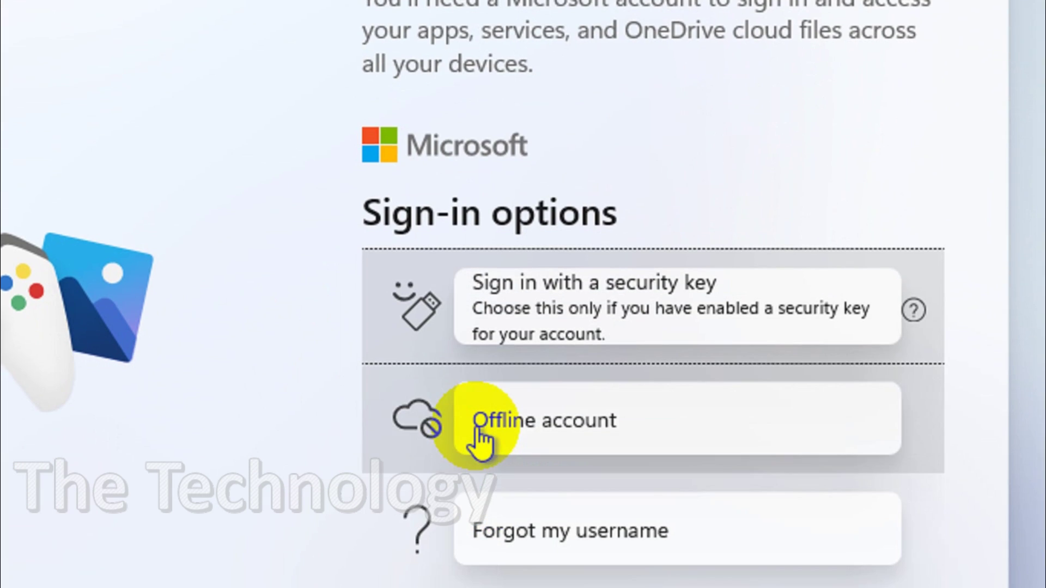
pyautogui.click(479, 436)
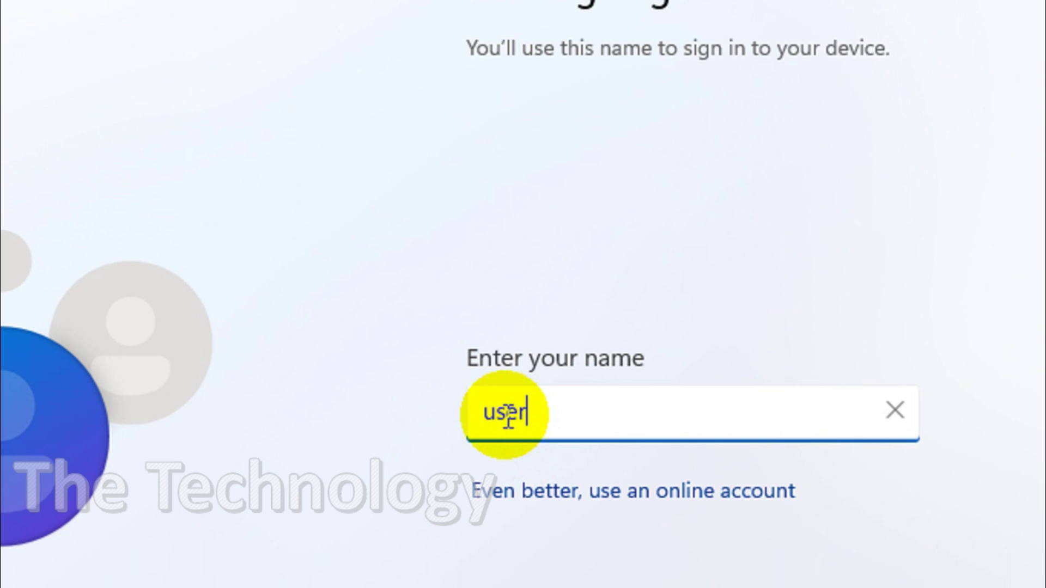
# - Confirm the account name 'user', then enter and confirm the account password
pyautogui.click(803, 450)
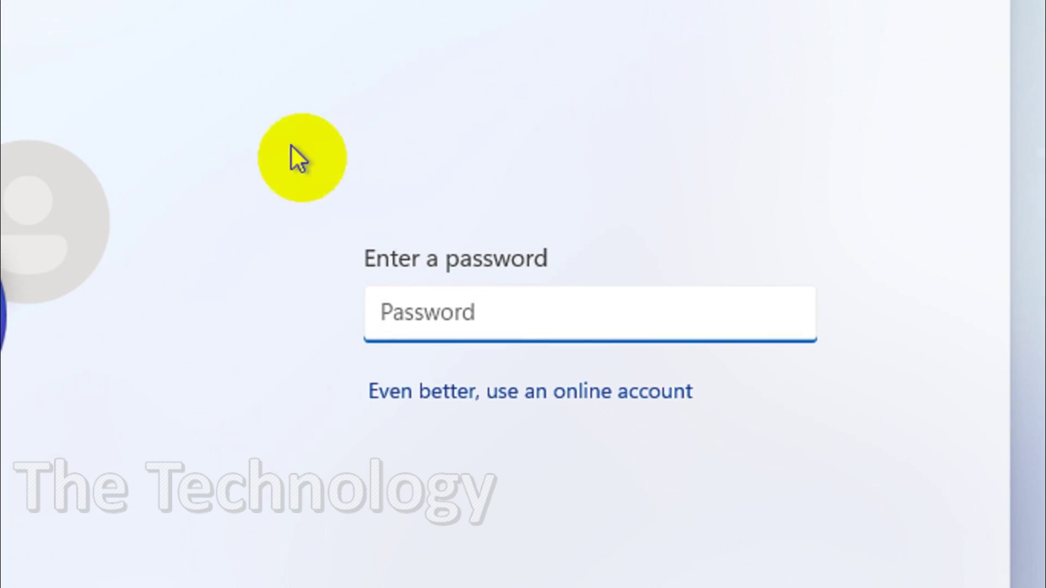
pyautogui.write('a')
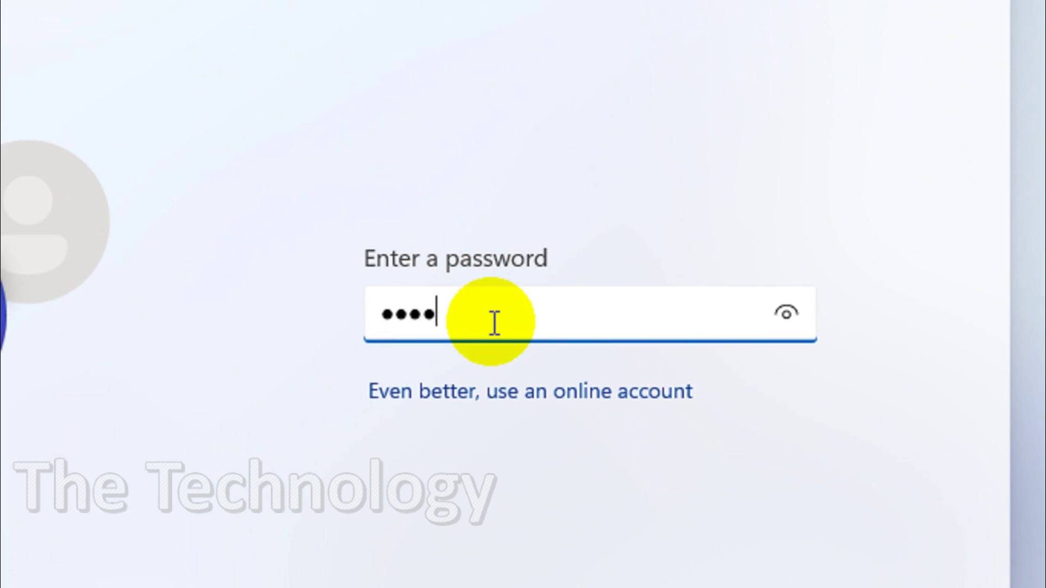
pyautogui.click(784, 312)
pyautogui.click(790, 463)
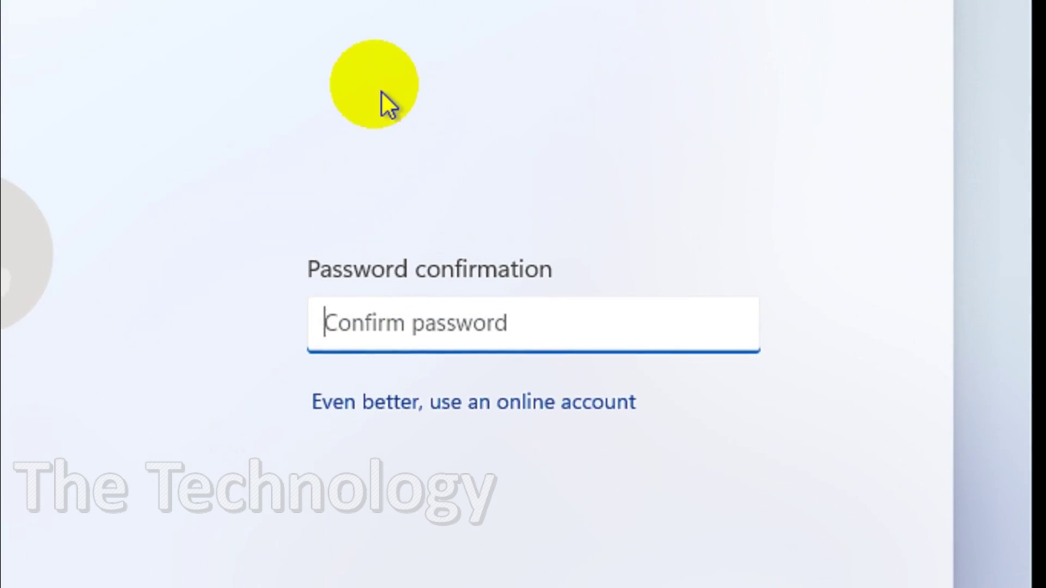
pyautogui.write('p')
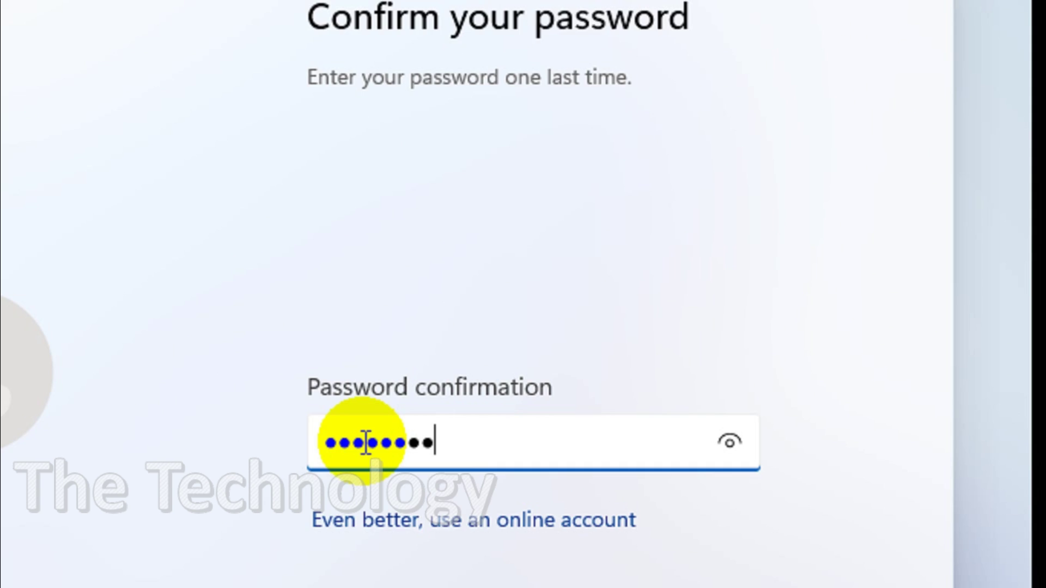
pyautogui.click(744, 443)
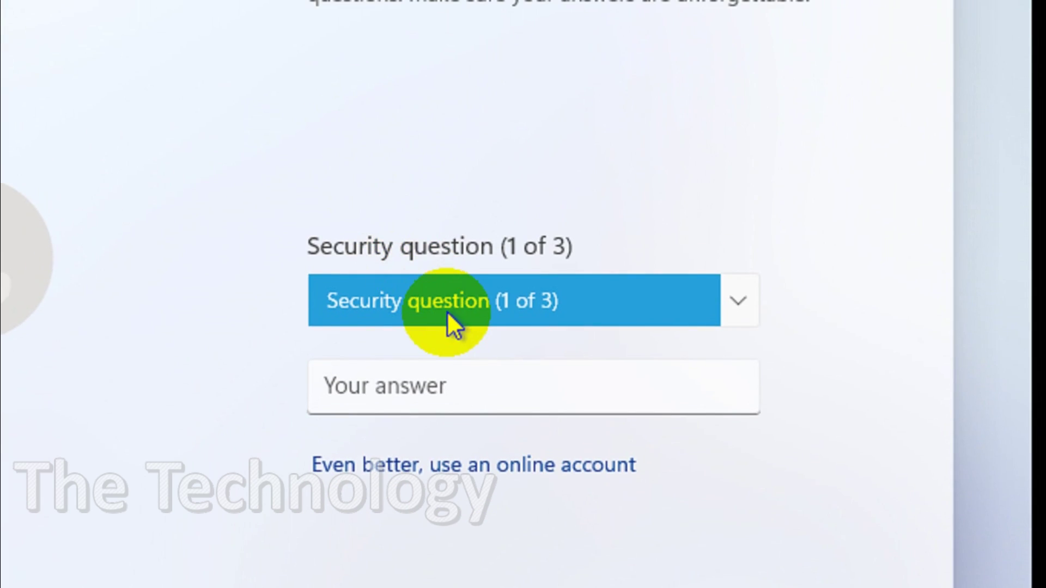
# - Answer the first pet's name and birth city security questions
pyautogui.click(447, 213)
pyautogui.click(414, 343)
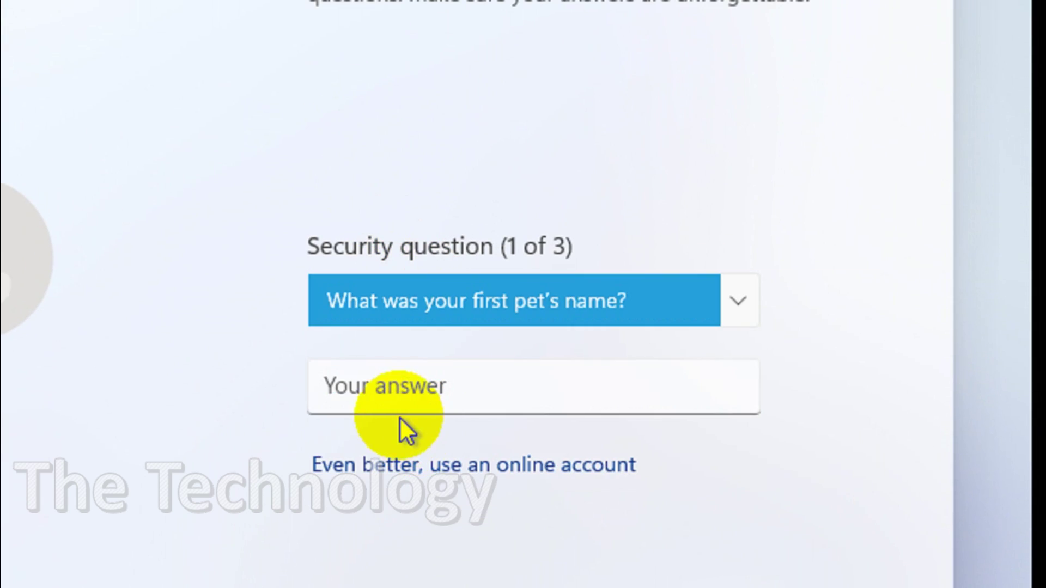
pyautogui.click(391, 391)
pyautogui.write('nil')
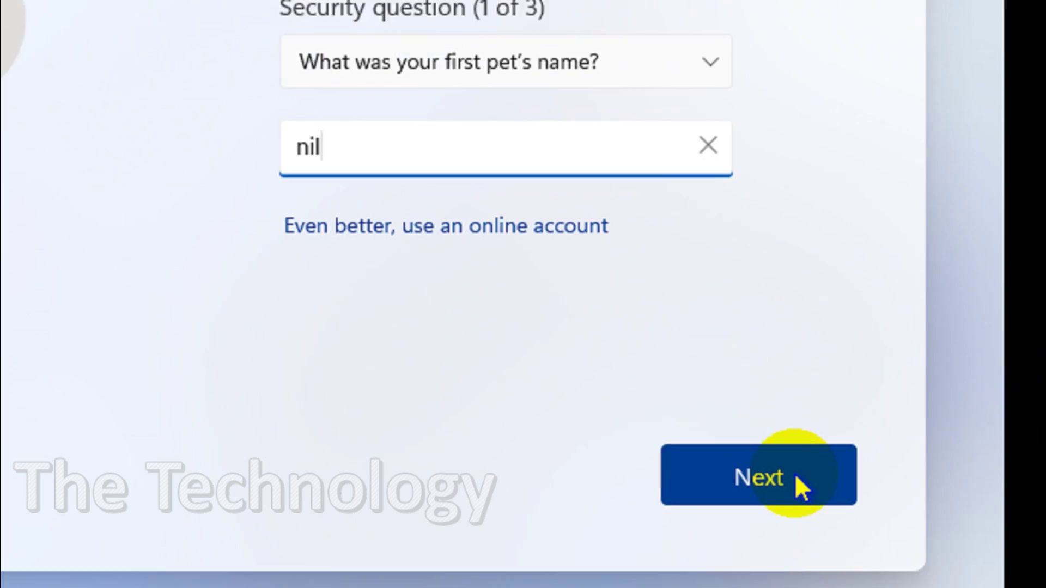
pyautogui.click(793, 486)
pyautogui.click(460, 129)
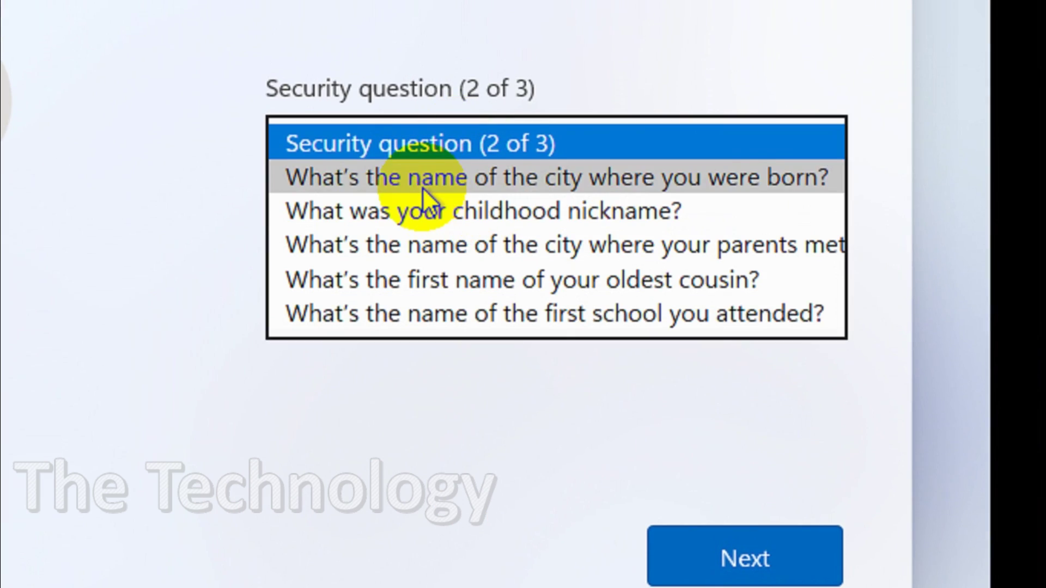
pyautogui.click(423, 175)
pyautogui.click(427, 238)
pyautogui.write('nil')
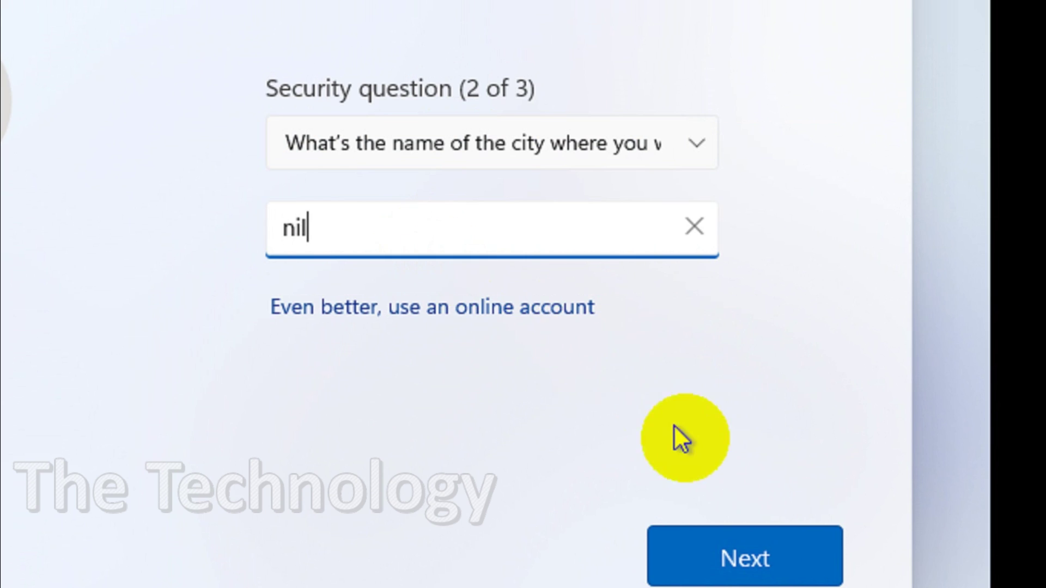
pyautogui.click(752, 561)
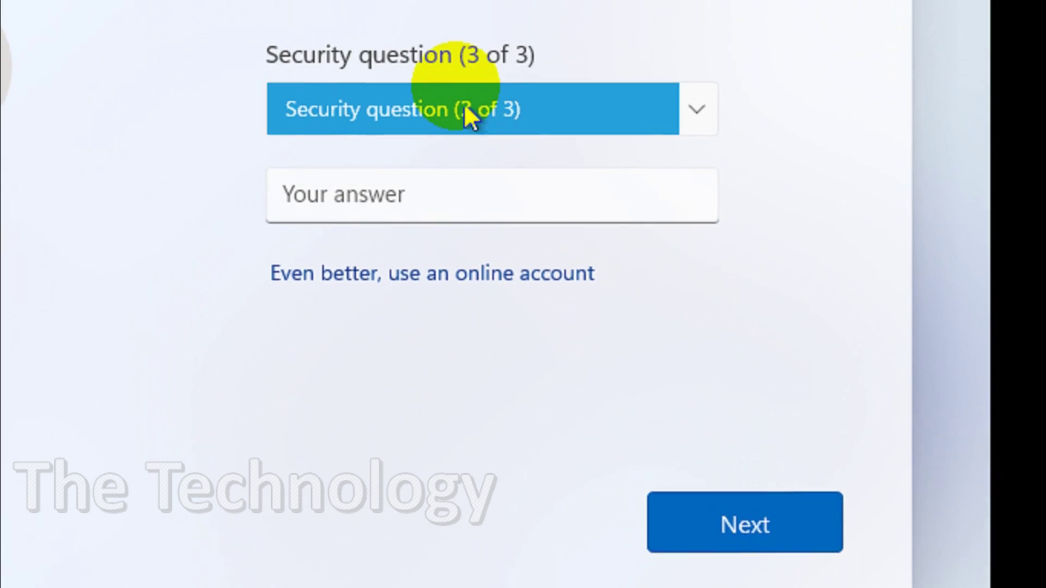
# - Answer the childhood nickname security question and submit it
pyautogui.click(458, 106)
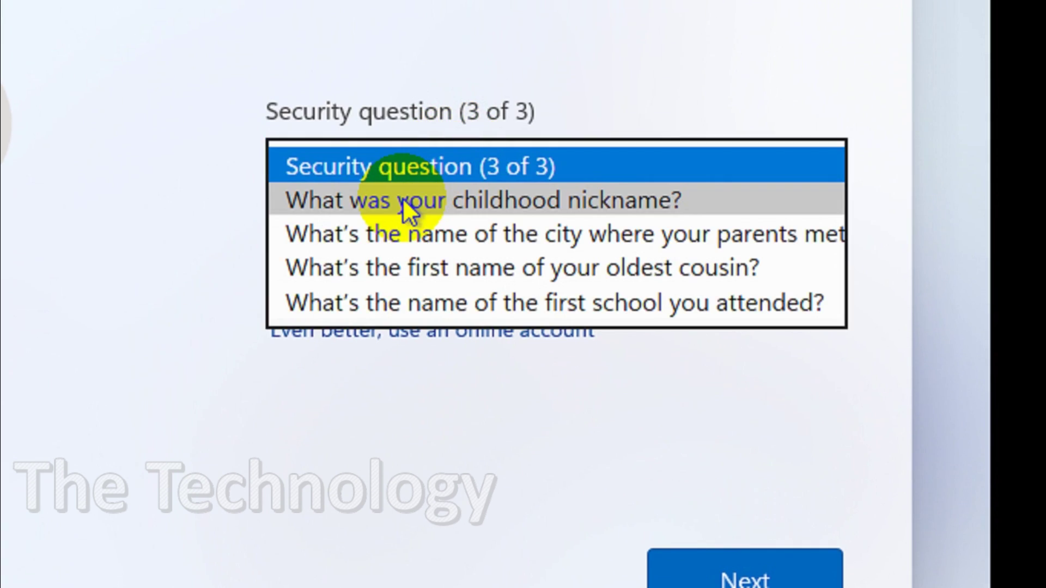
pyautogui.click(403, 142)
pyautogui.click(374, 264)
pyautogui.write('nil')
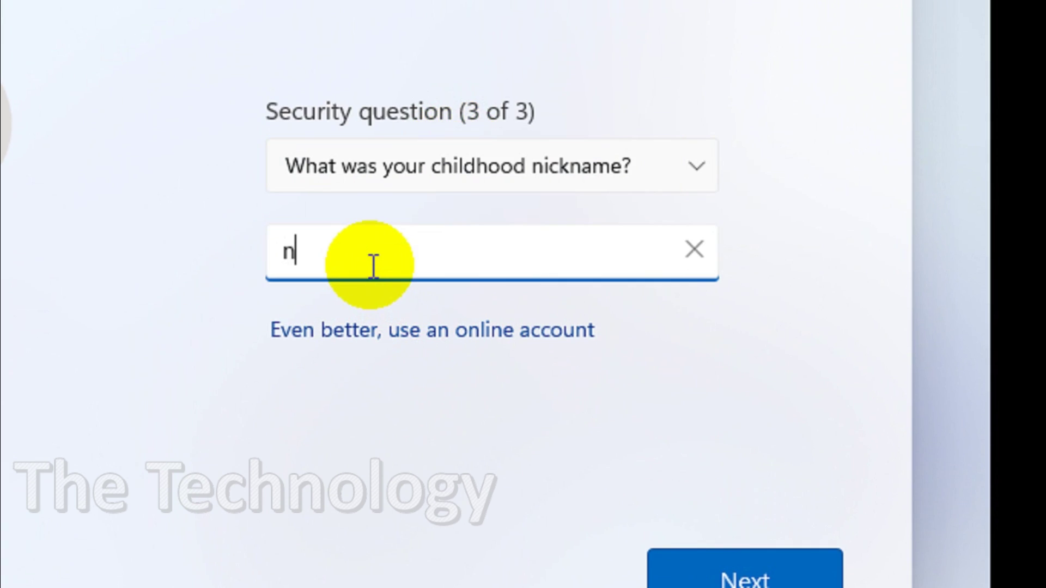
pyautogui.click(697, 531)
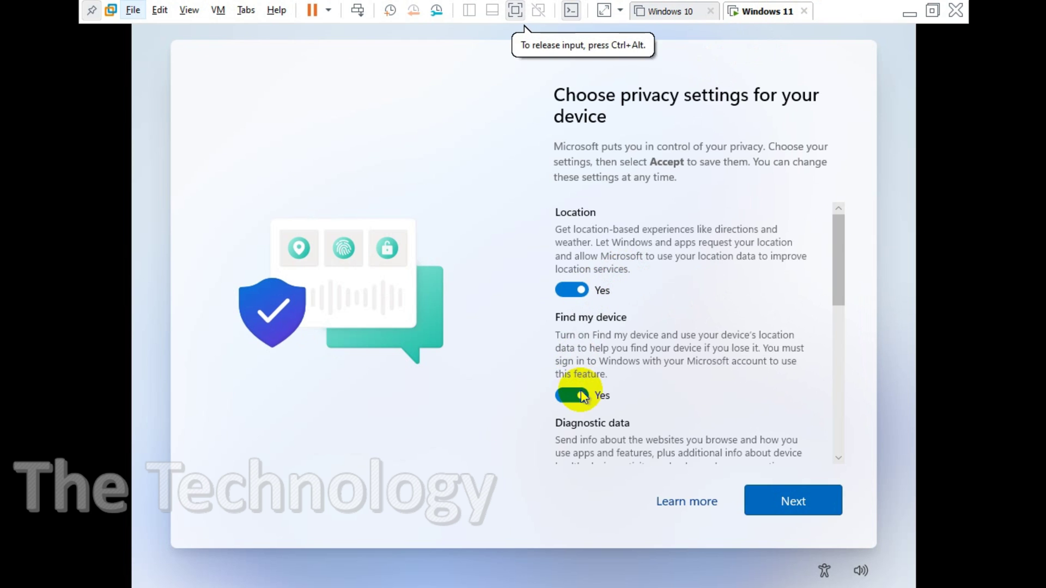
# - Turn off Location, Find my device, Inking & typing, Tailored experiences, Advertising ID; set diagnostics Required only; accept
pyautogui.click(571, 393)
pyautogui.click(571, 290)
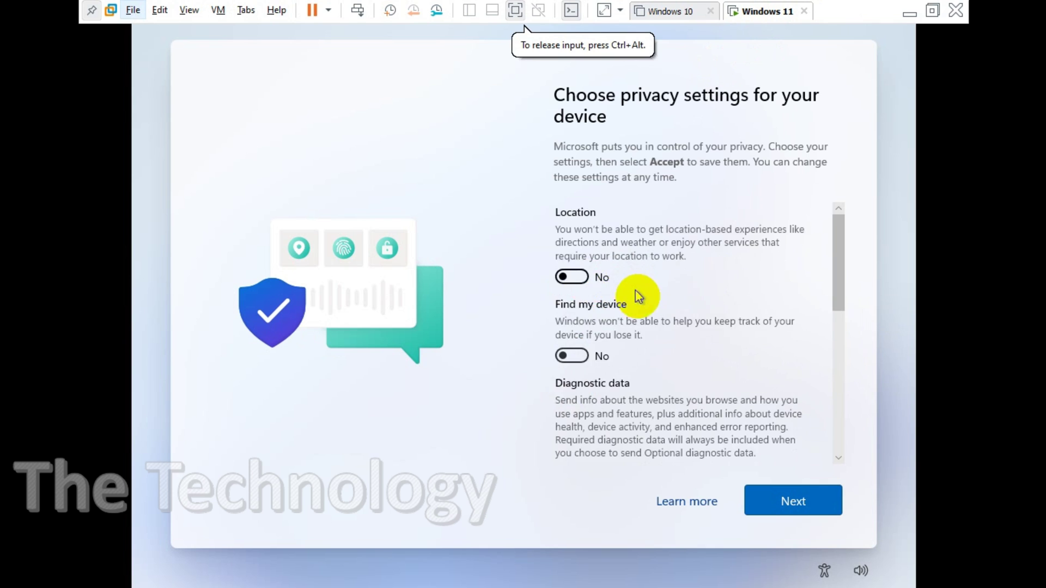
pyautogui.scroll(-3, 626, 300)
pyautogui.click(572, 317)
pyautogui.click(572, 409)
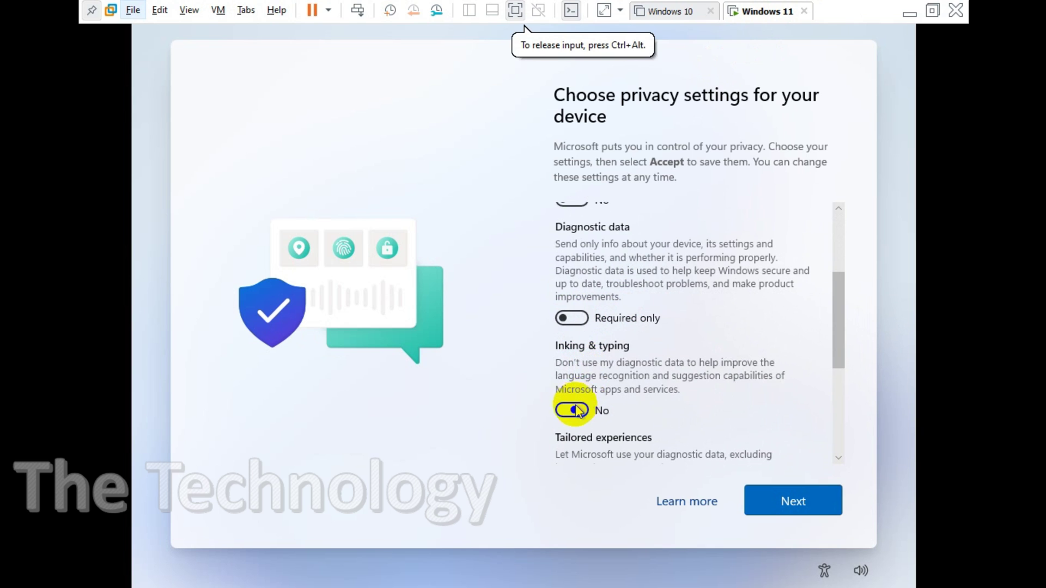
pyautogui.scroll(-3, 575, 403)
pyautogui.click(577, 361)
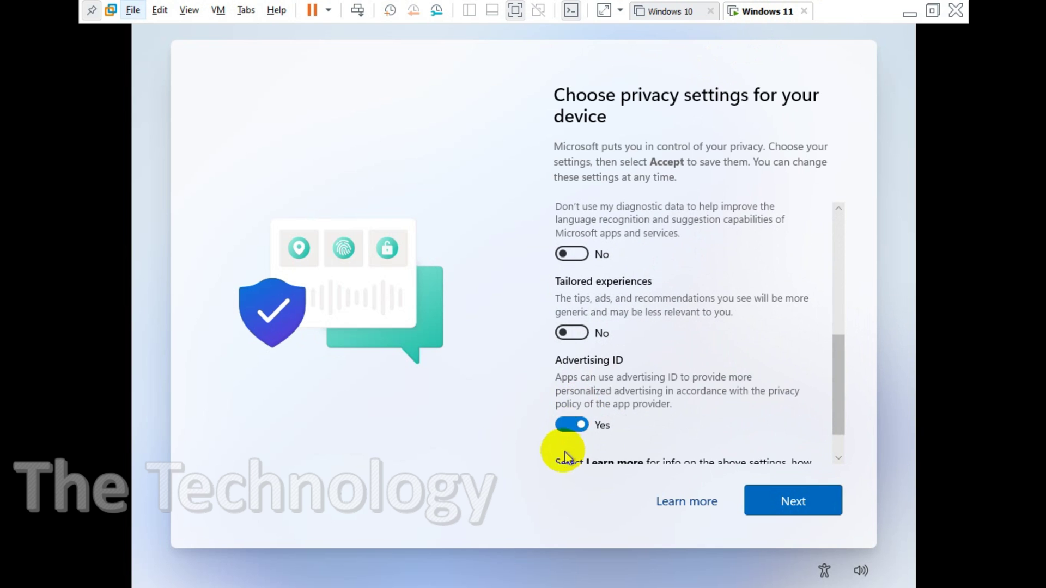
pyautogui.click(568, 424)
pyautogui.scroll(-2, 611, 371)
pyautogui.click(781, 509)
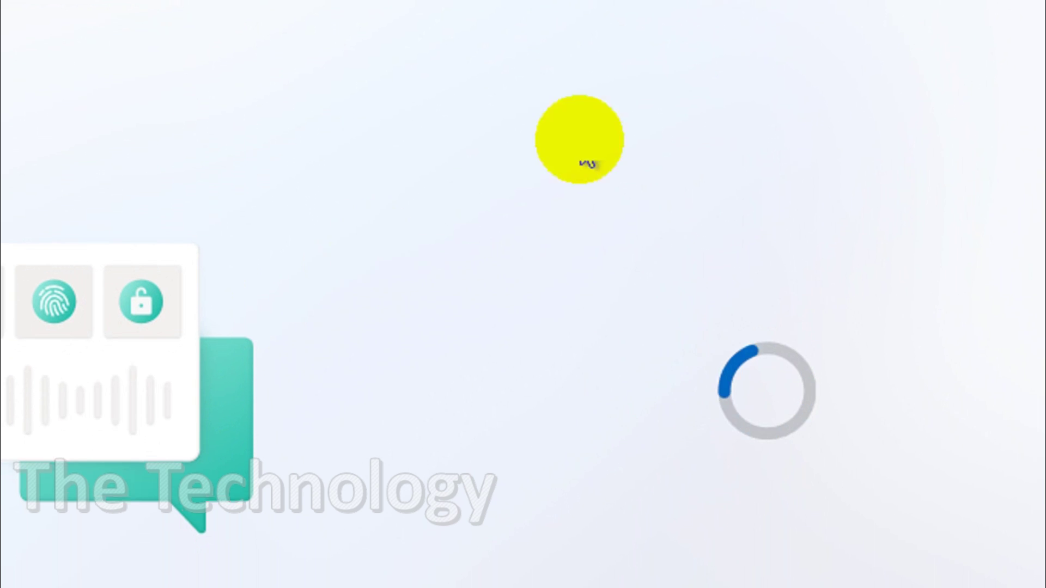
# - Wait for setup to finish, clicking into the VM so it captures input
pyautogui.click(581, 158)
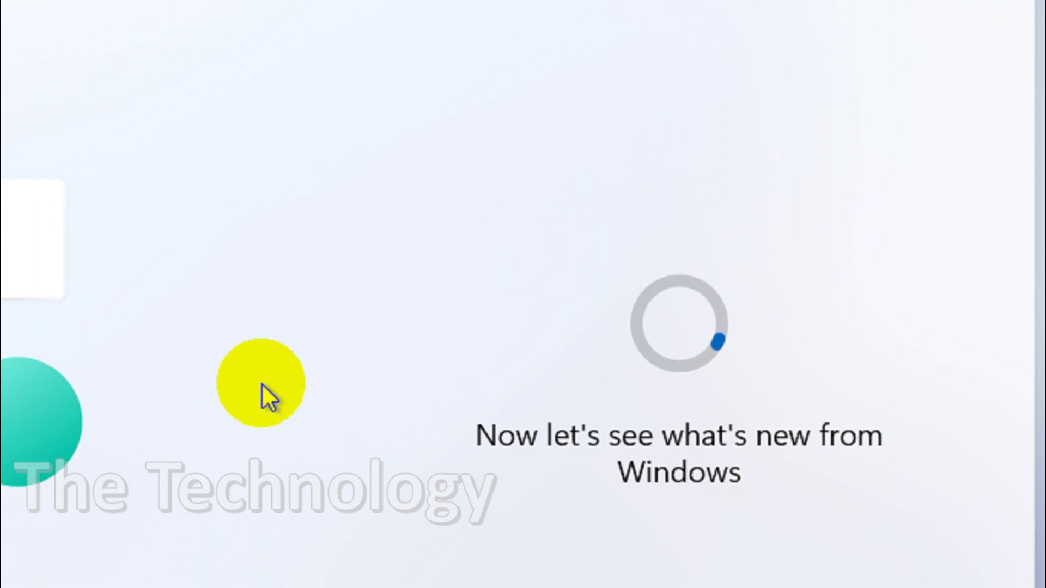
pyautogui.click(707, 232)
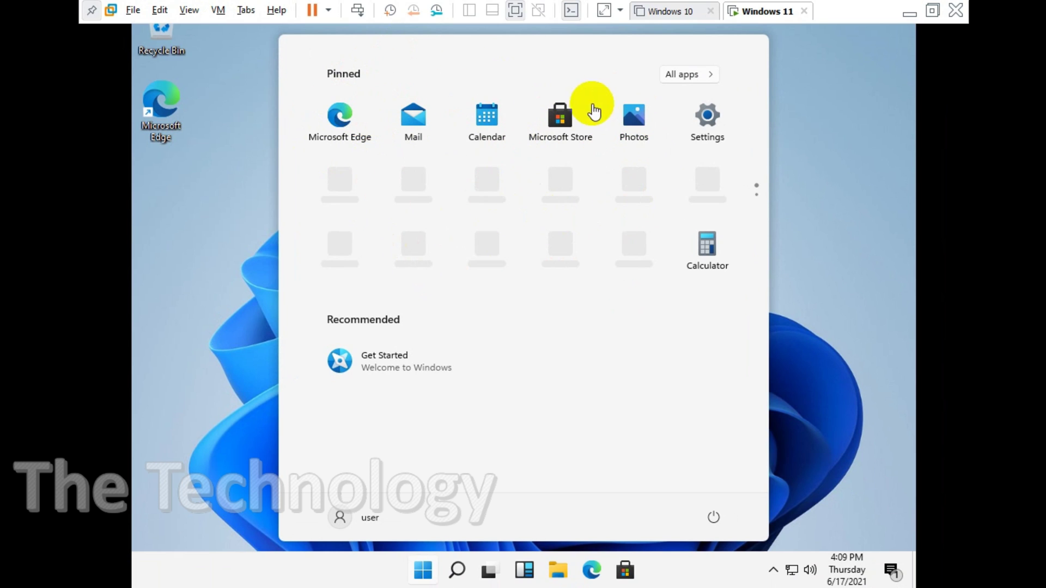
# - Show All apps in the Start menu and scroll down and back up through the list
pyautogui.click(682, 82)
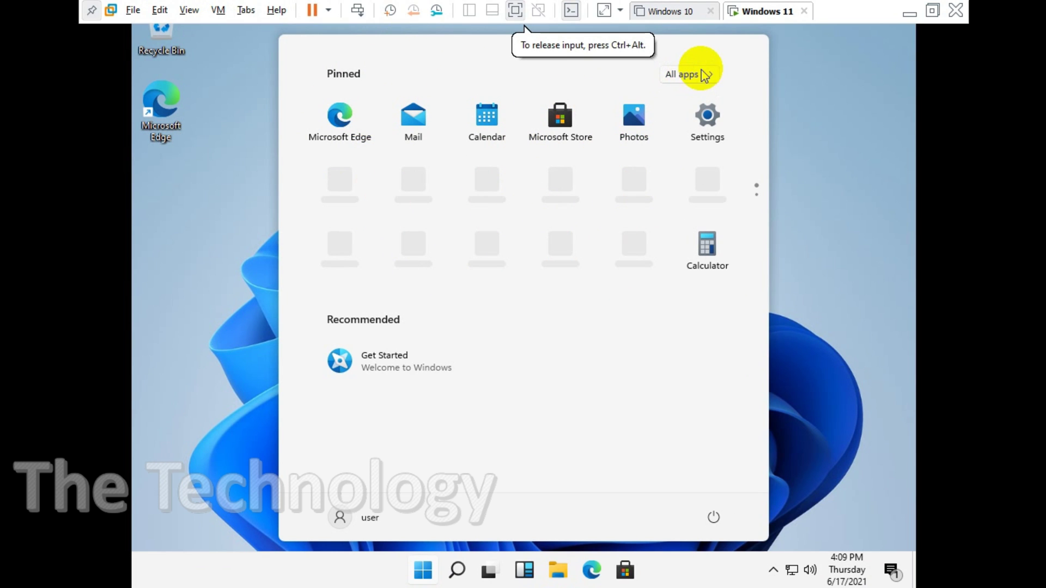
pyautogui.click(692, 76)
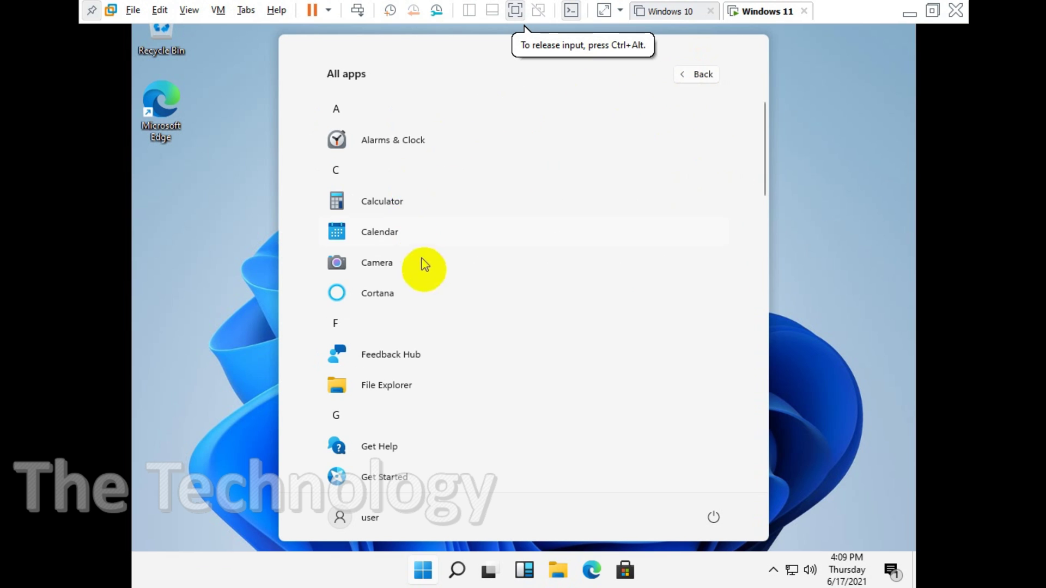
pyautogui.scroll(-10, 427, 179)
pyautogui.scroll(-5, 390, 278)
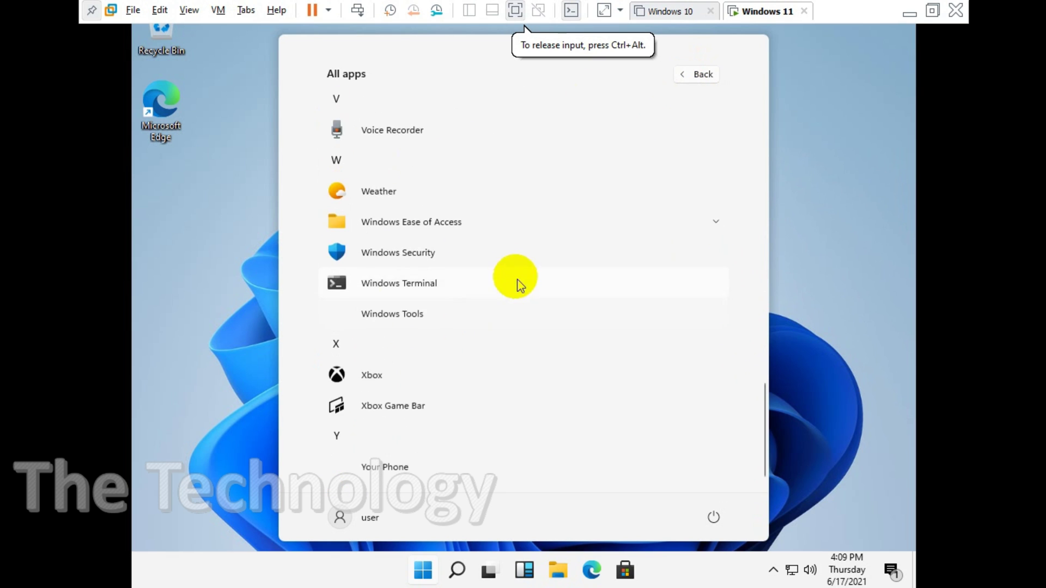
pyautogui.scroll(10, 430, 206)
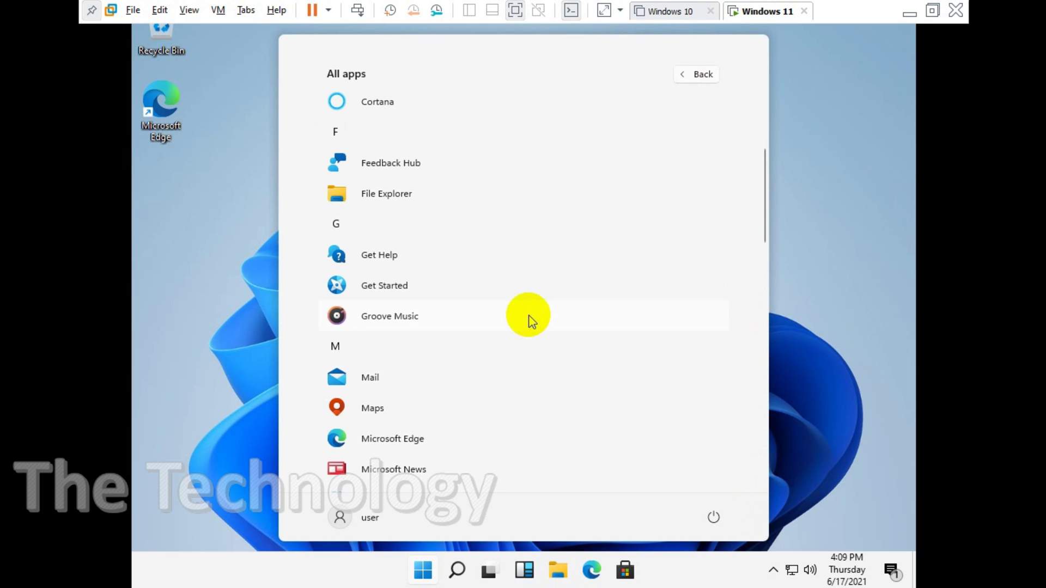
pyautogui.scroll(3, 491, 288)
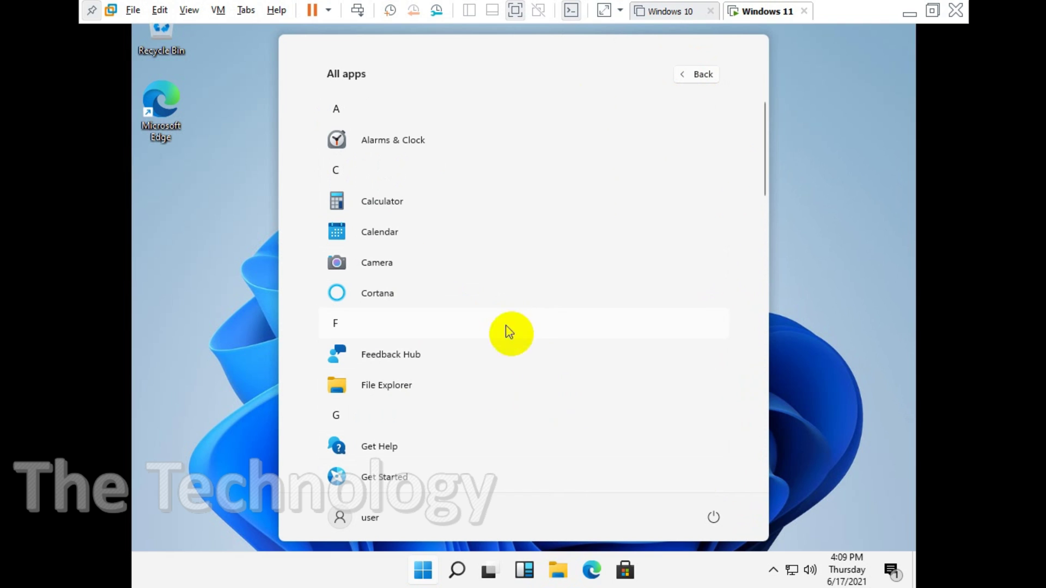
# - Click the desktop outside the Start menu to dismiss it
pyautogui.click(818, 205)
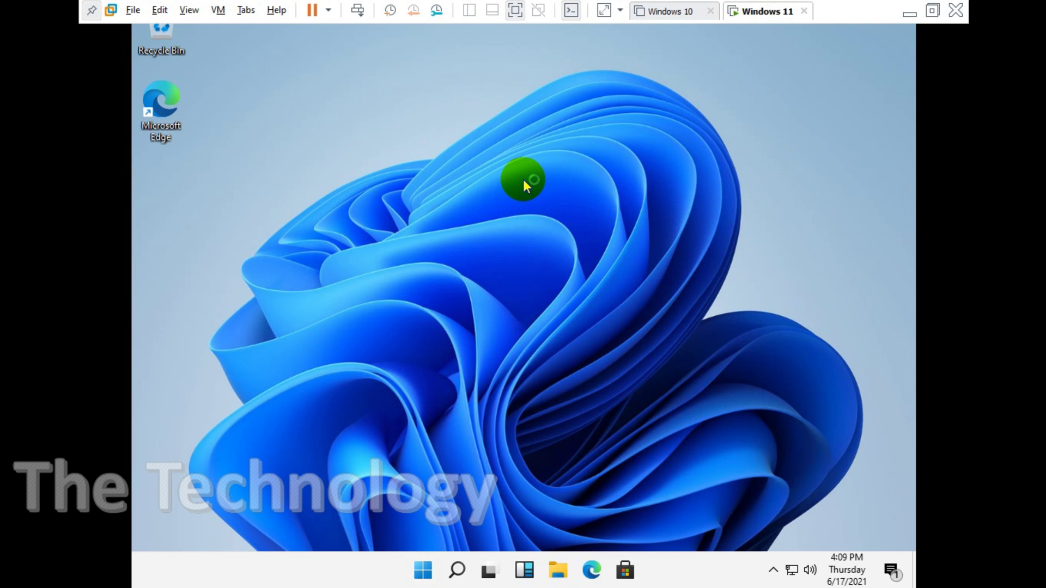